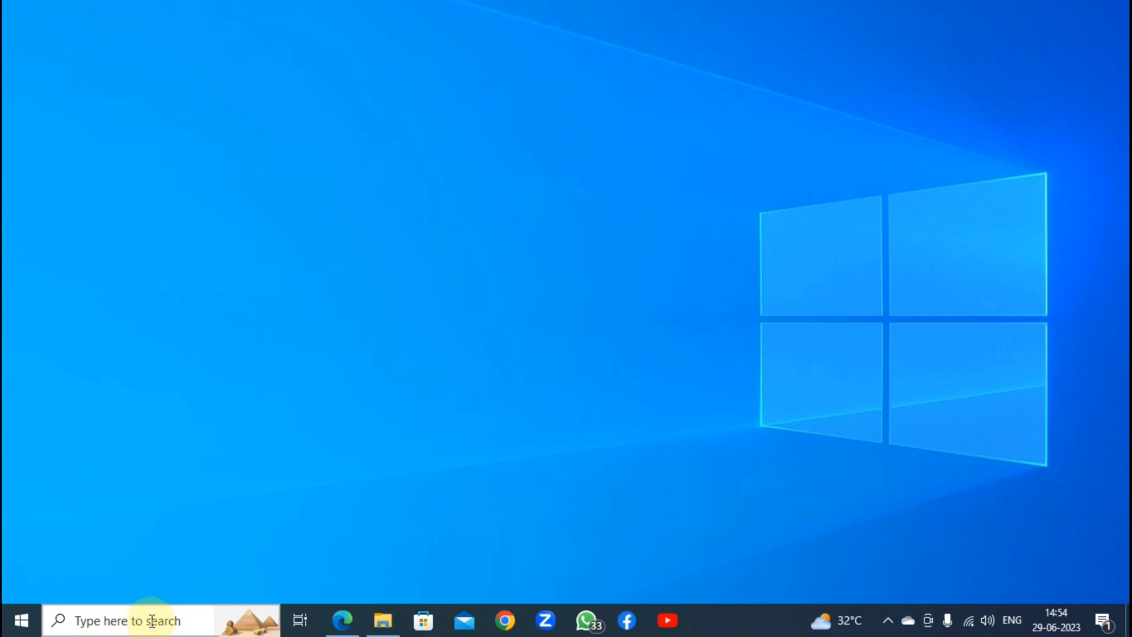
# Open Outlook 2016, send and receive mail for all folders, and minimize the window
pyautogui.click(152, 621)
pyautogui.write('ou')
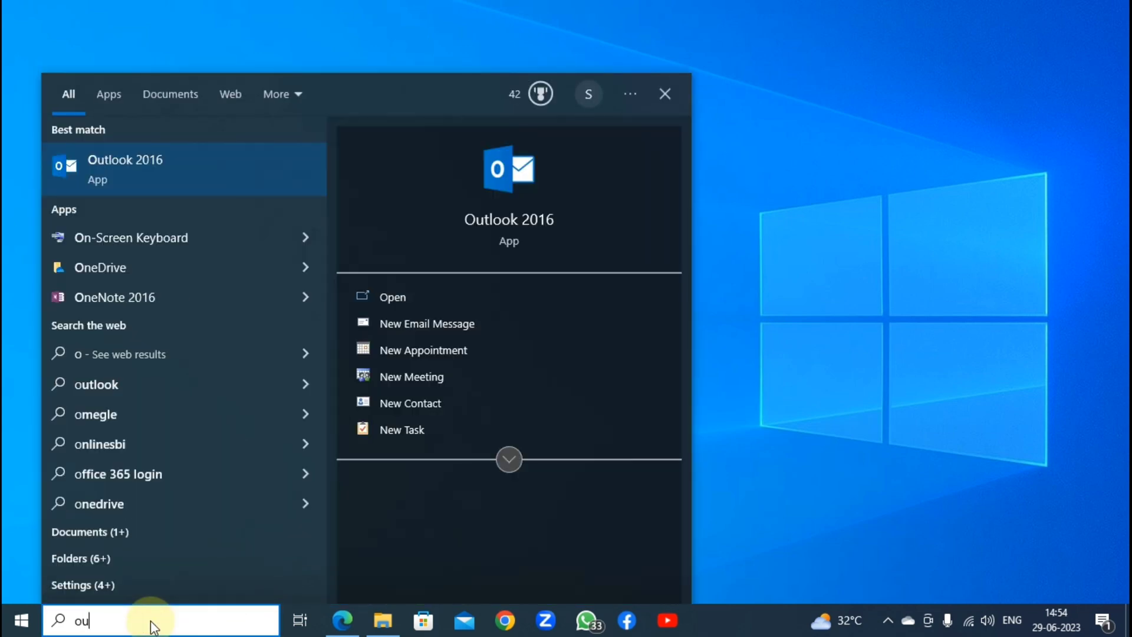
pyautogui.write('t')
pyautogui.click(147, 182)
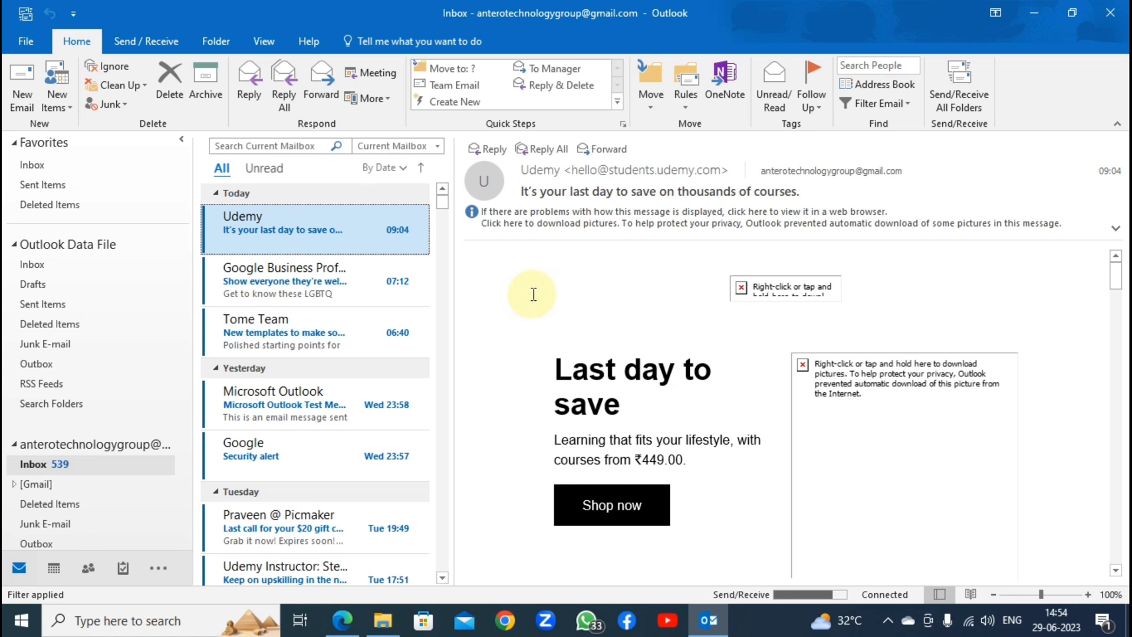
pyautogui.click(972, 73)
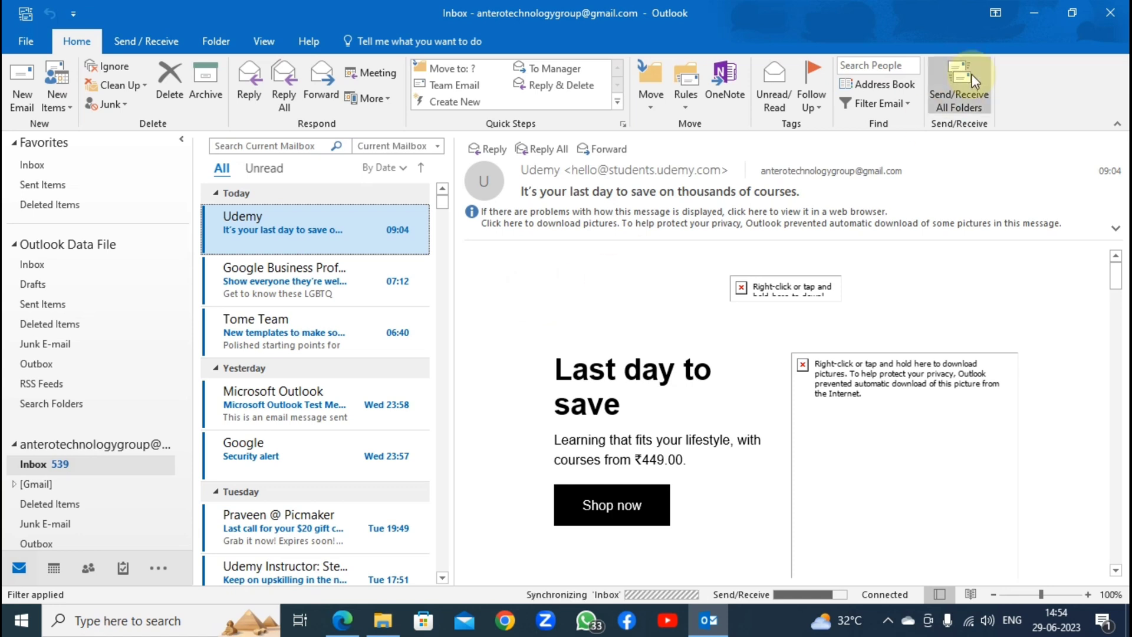
pyautogui.click(1027, 12)
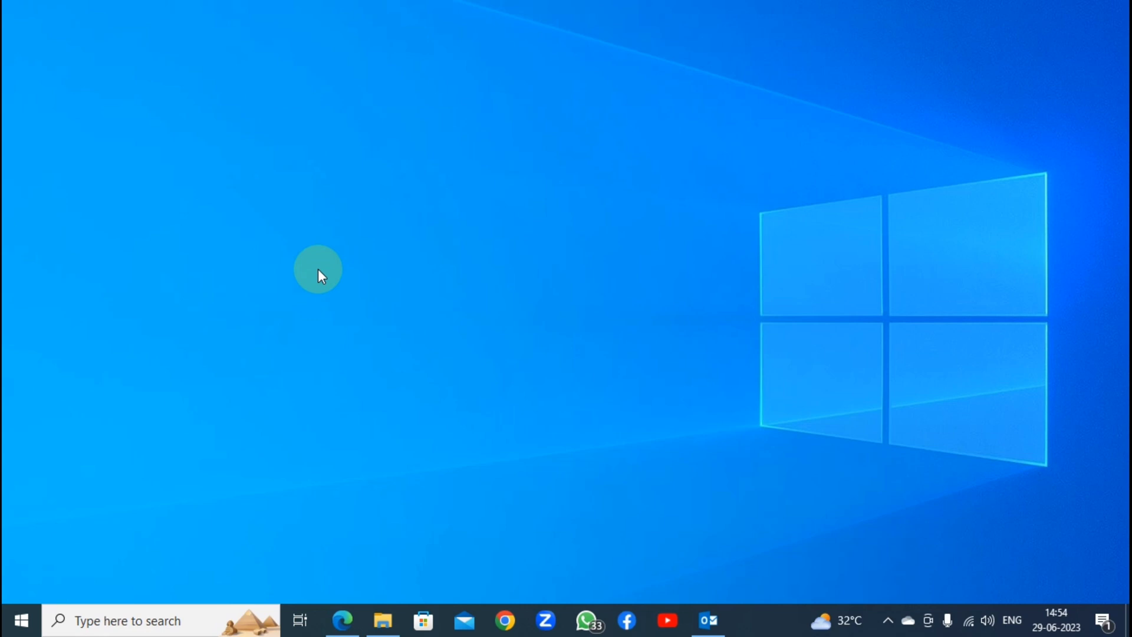
# Open the Admin user folder under Users on Local Disk (C:) in File Explorer
pyautogui.press('super+e')
pyautogui.click(55, 308)
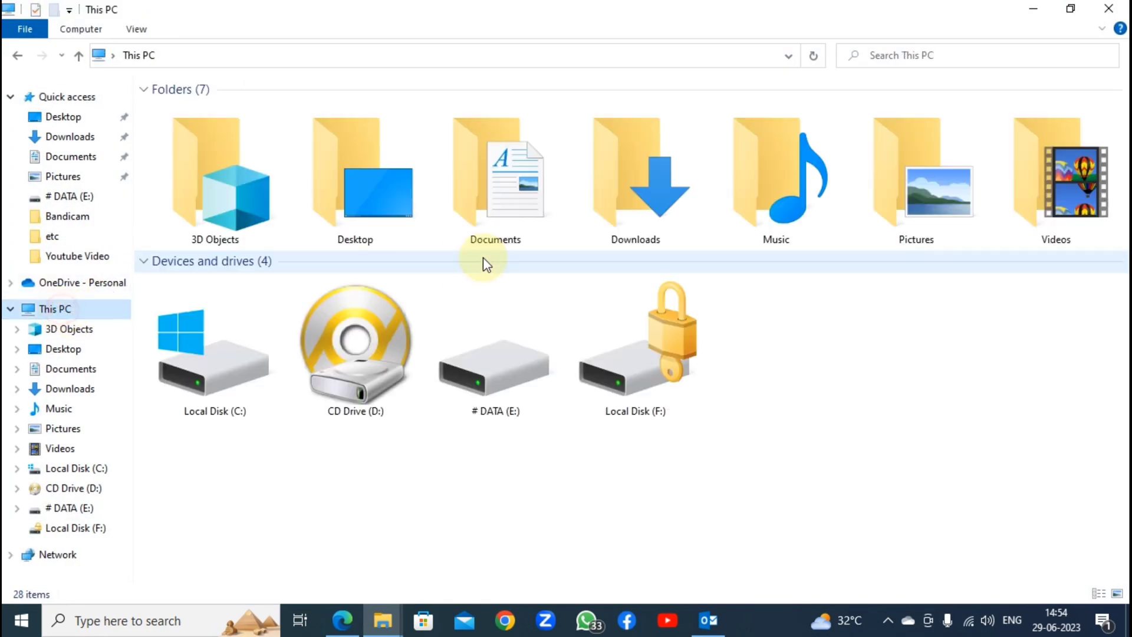
pyautogui.click(207, 373)
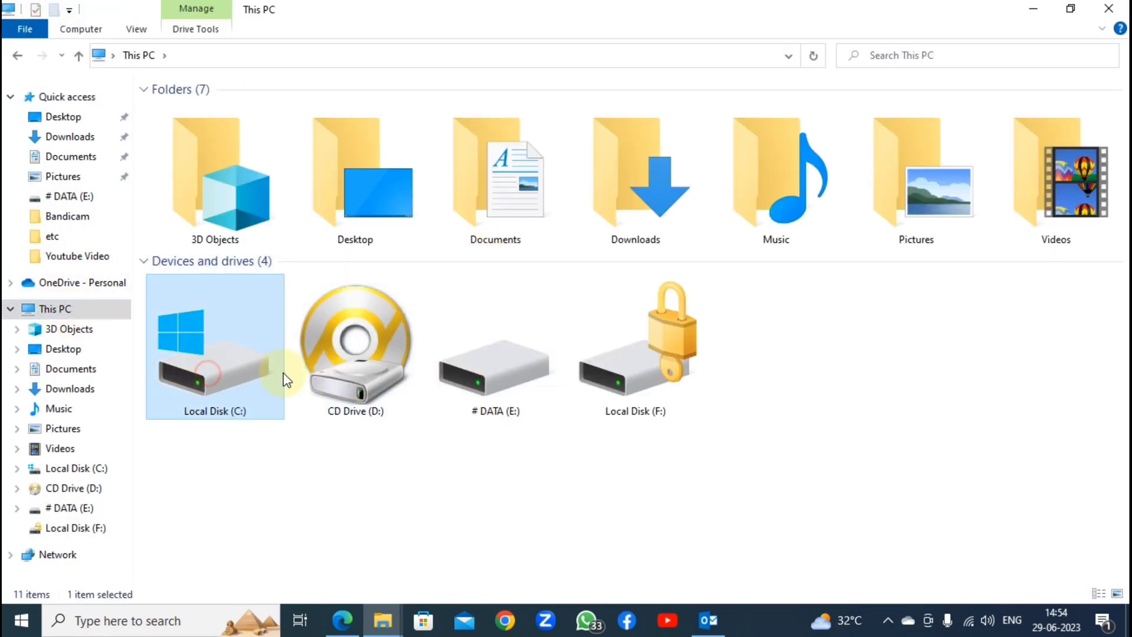
pyautogui.moveTo(232, 387)
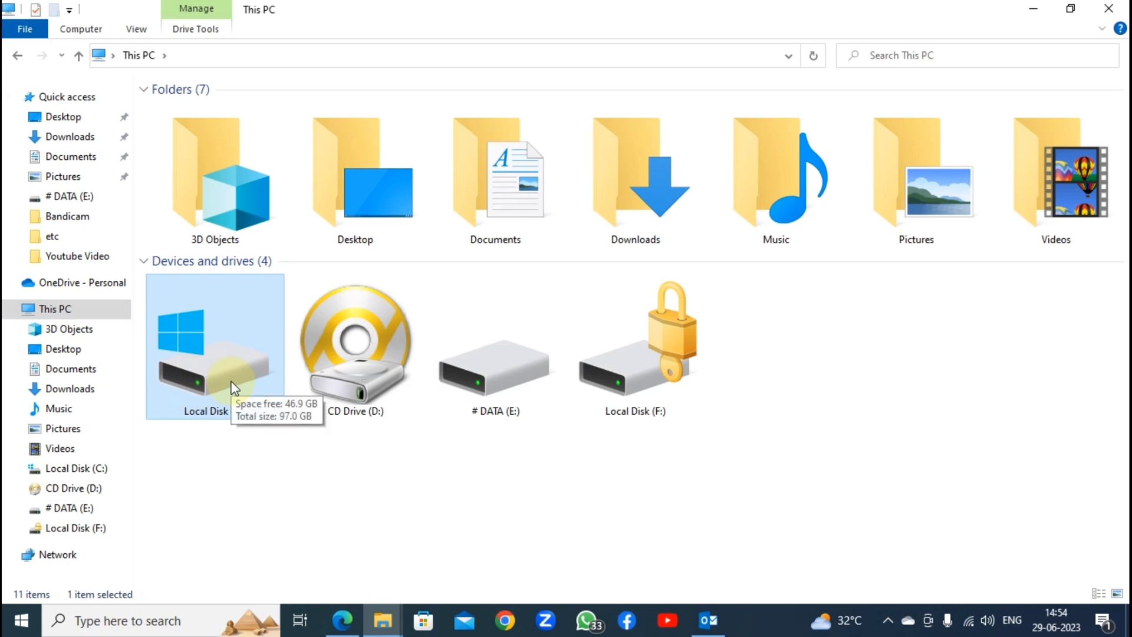
pyautogui.doubleClick(218, 361)
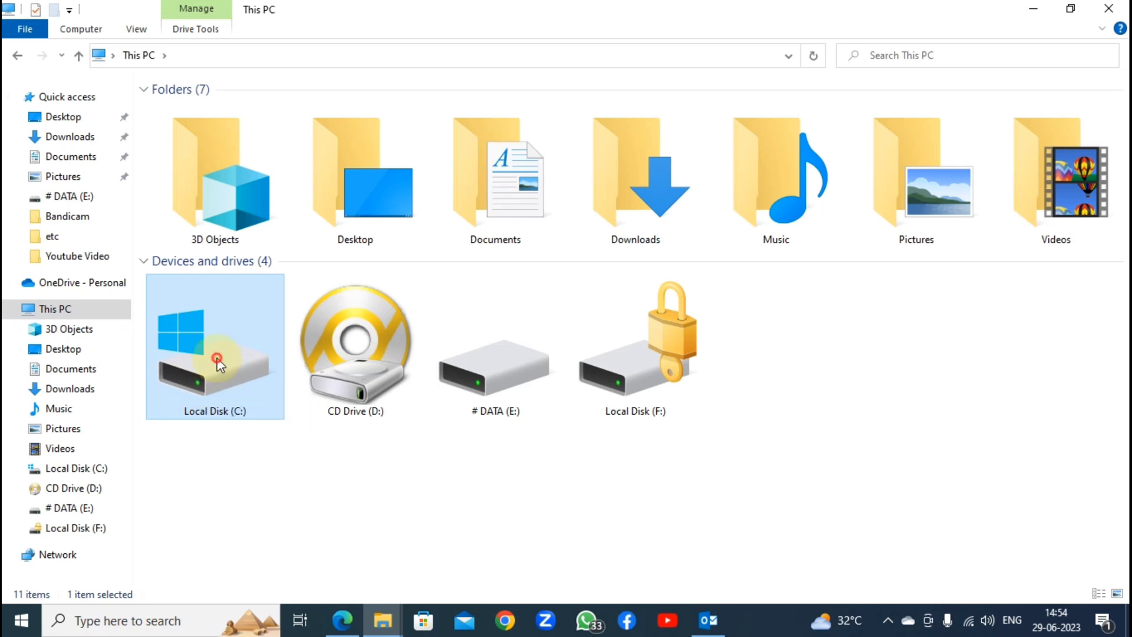
pyautogui.click(184, 265)
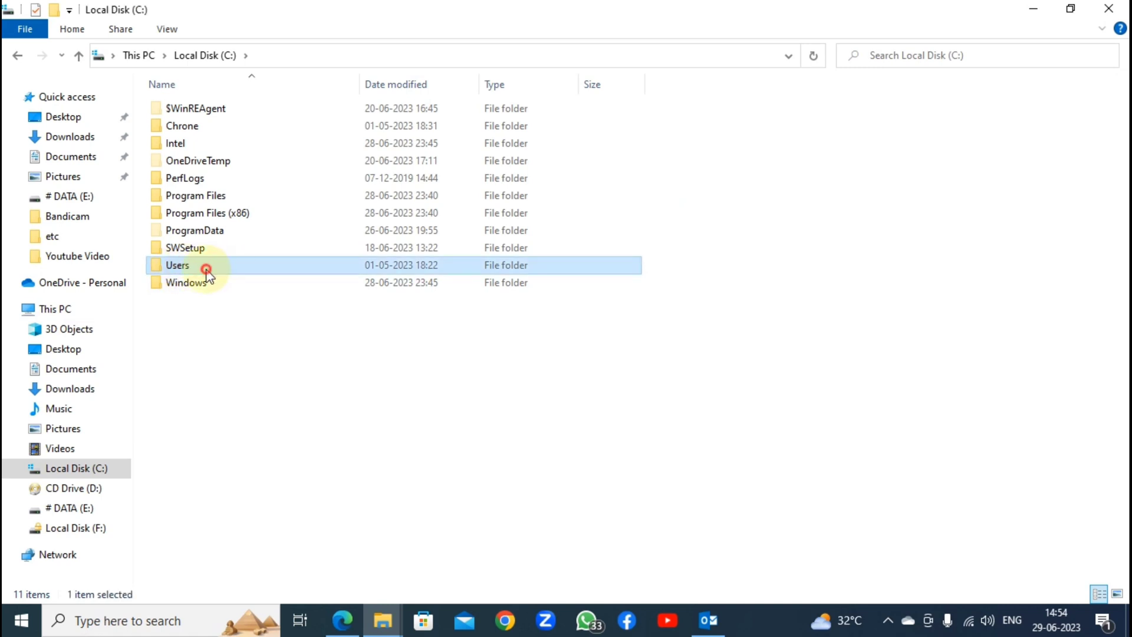
pyautogui.doubleClick(207, 267)
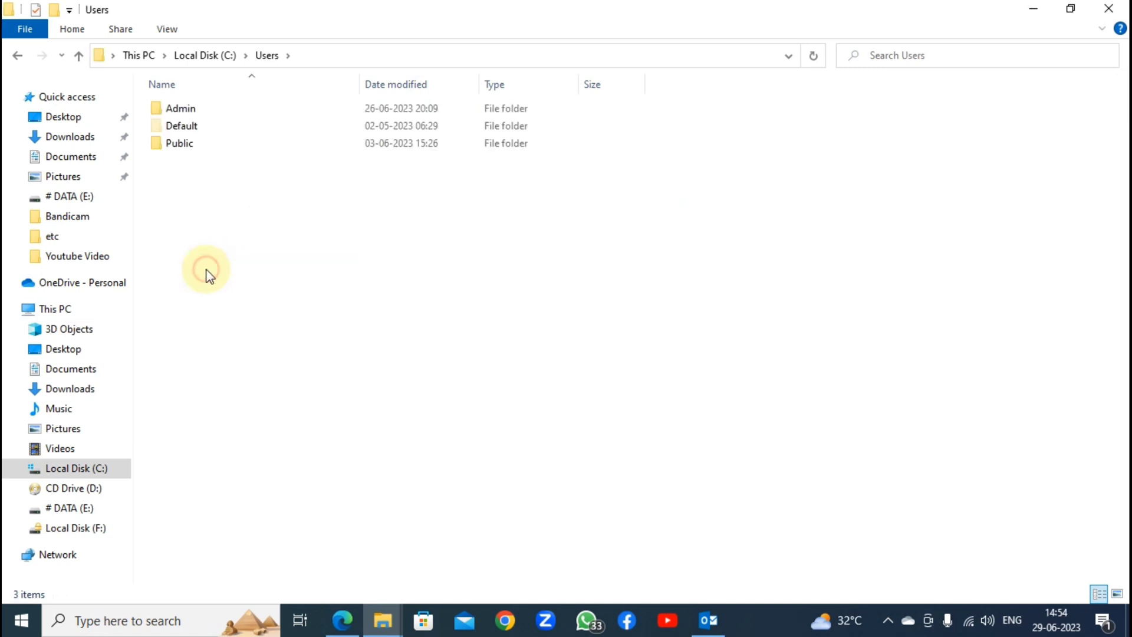
pyautogui.click(198, 110)
pyautogui.doubleClick(198, 109)
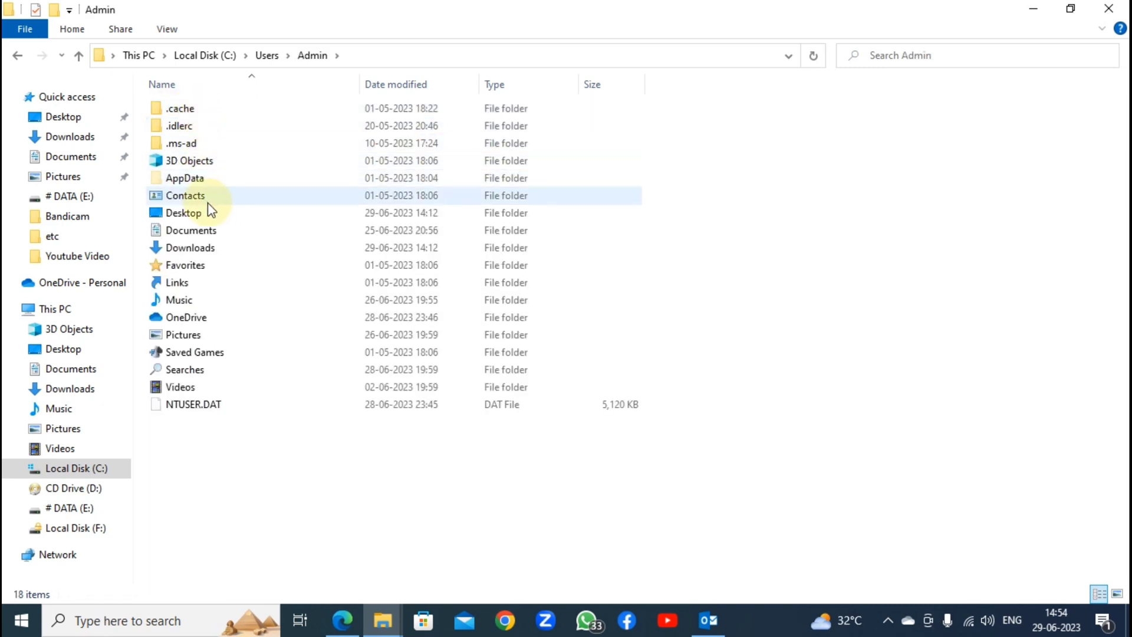
# Turn off the display of hidden items in the Admin folder and turn it back on
pyautogui.click(183, 182)
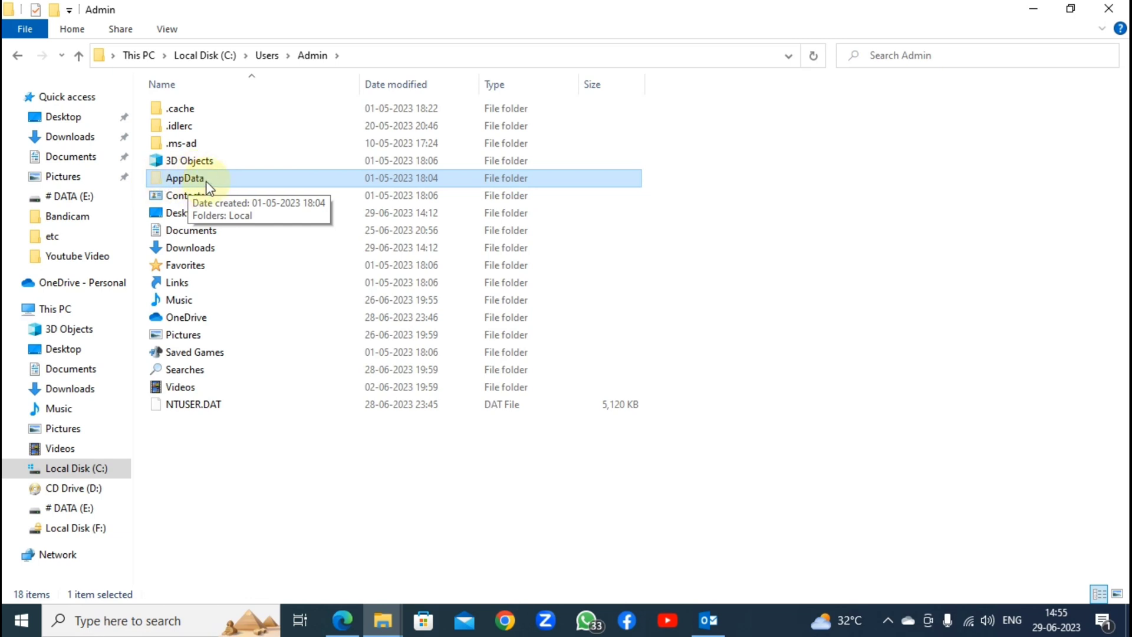
pyautogui.click(166, 29)
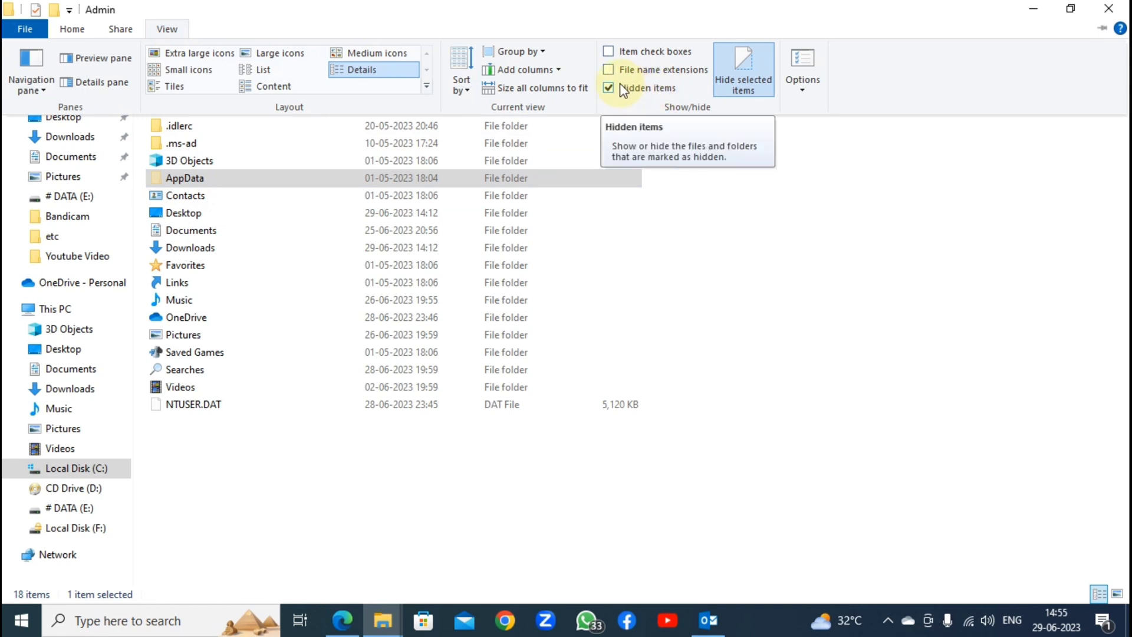
pyautogui.click(637, 93)
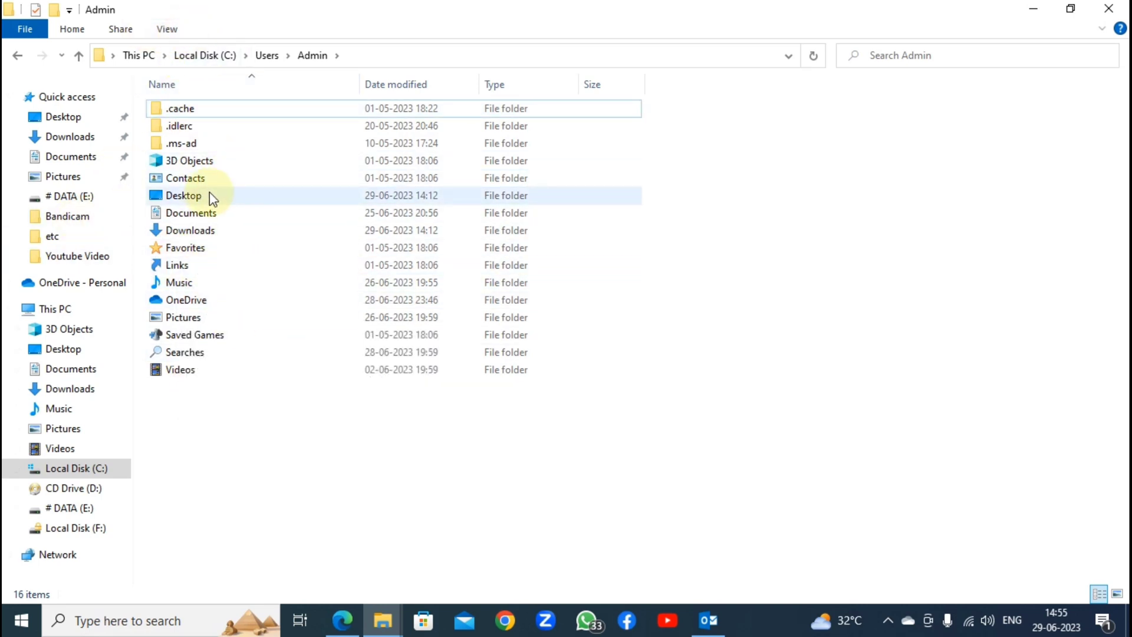
pyautogui.click(169, 32)
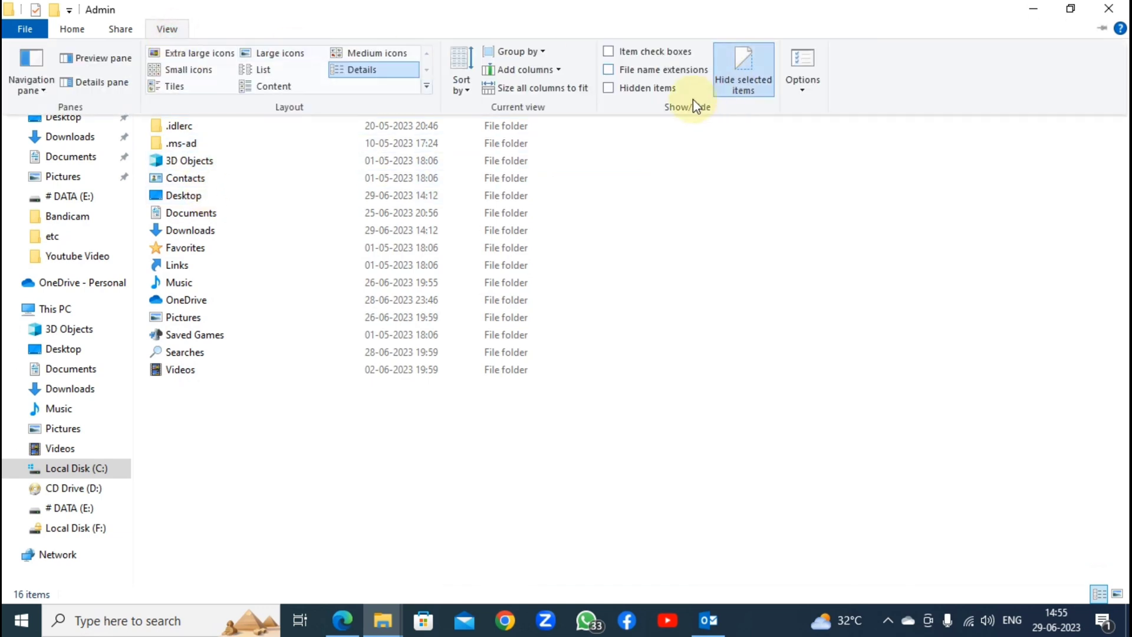
pyautogui.click(637, 89)
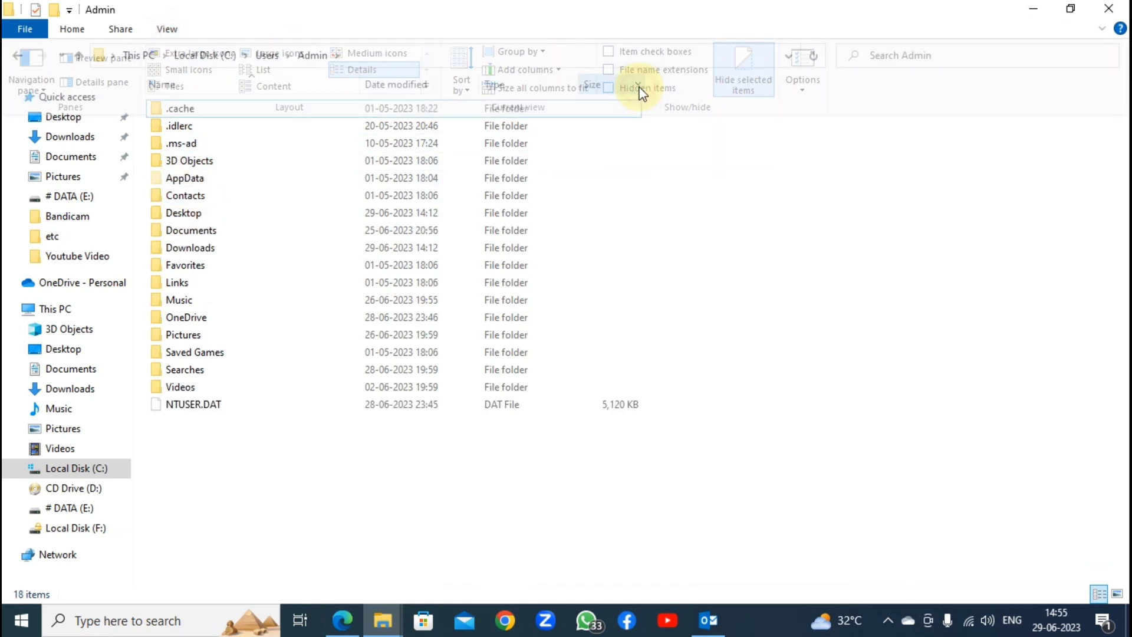
# Open the Outlook data folder at AppData > Local > Microsoft > Outlook inside the Admin folder
pyautogui.click(182, 178)
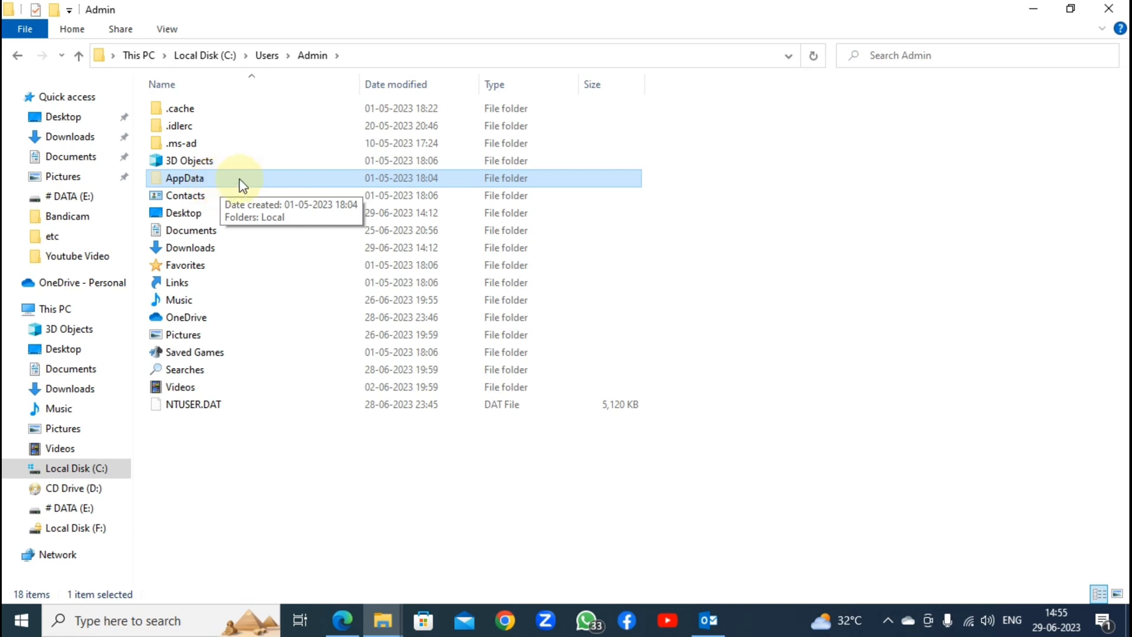
pyautogui.doubleClick(213, 178)
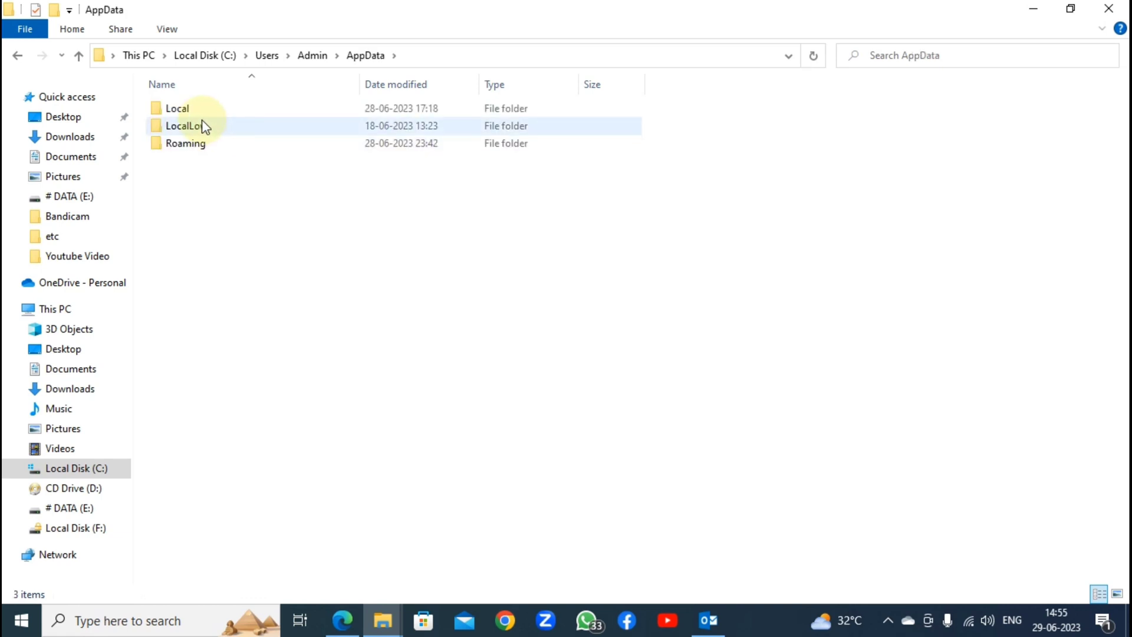
pyautogui.click(180, 110)
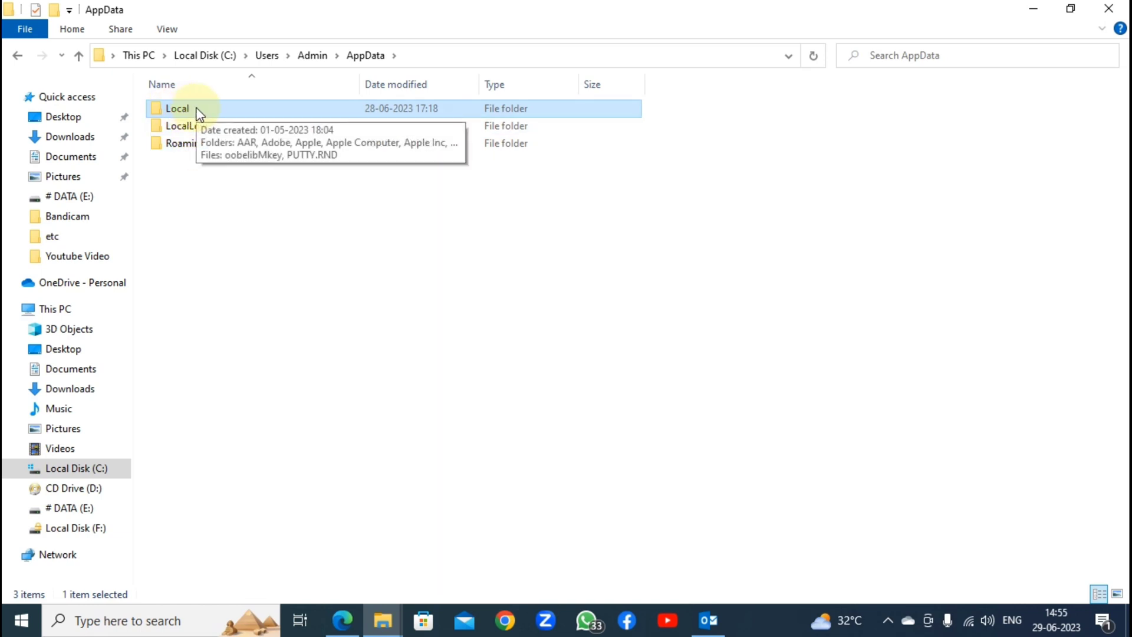
pyautogui.doubleClick(198, 114)
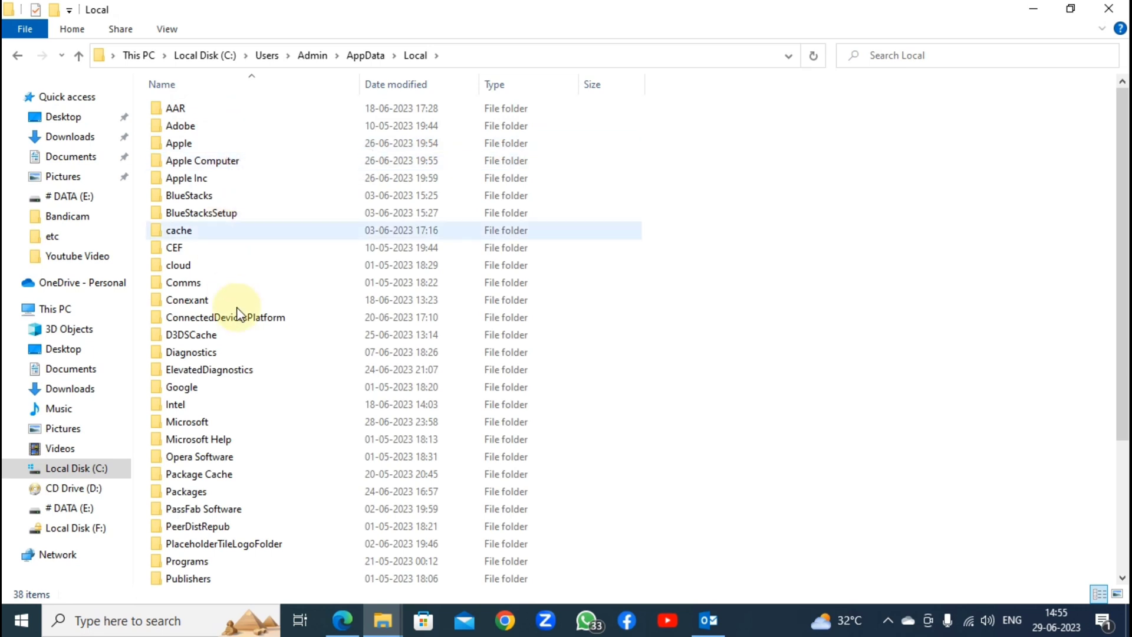
pyautogui.scroll(-2, 239, 314)
pyautogui.click(260, 333)
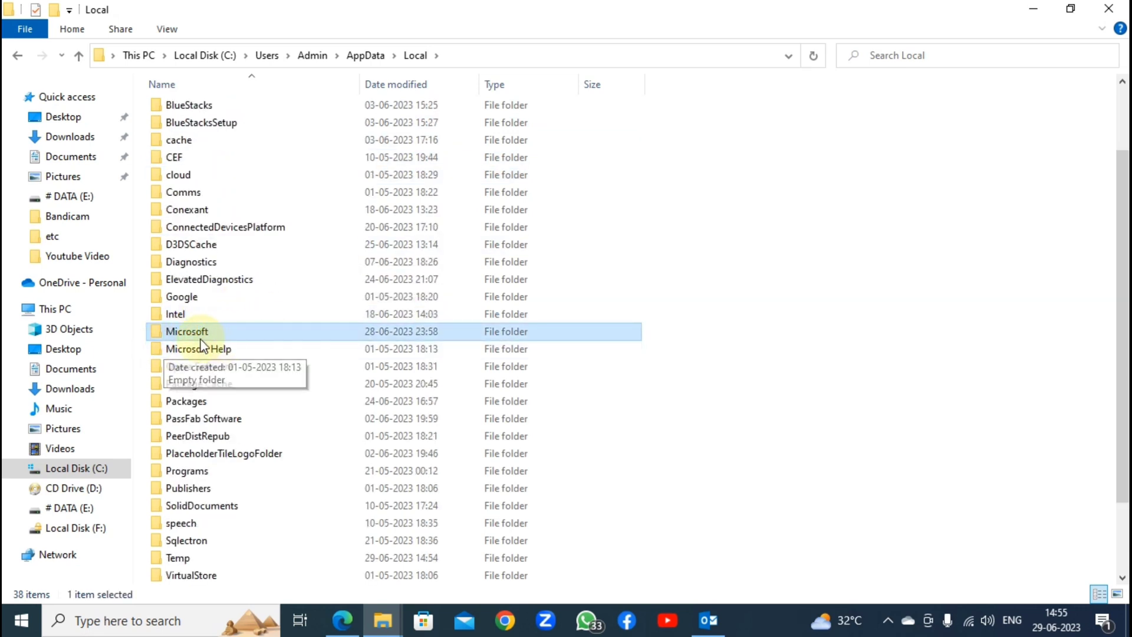
pyautogui.doubleClick(213, 333)
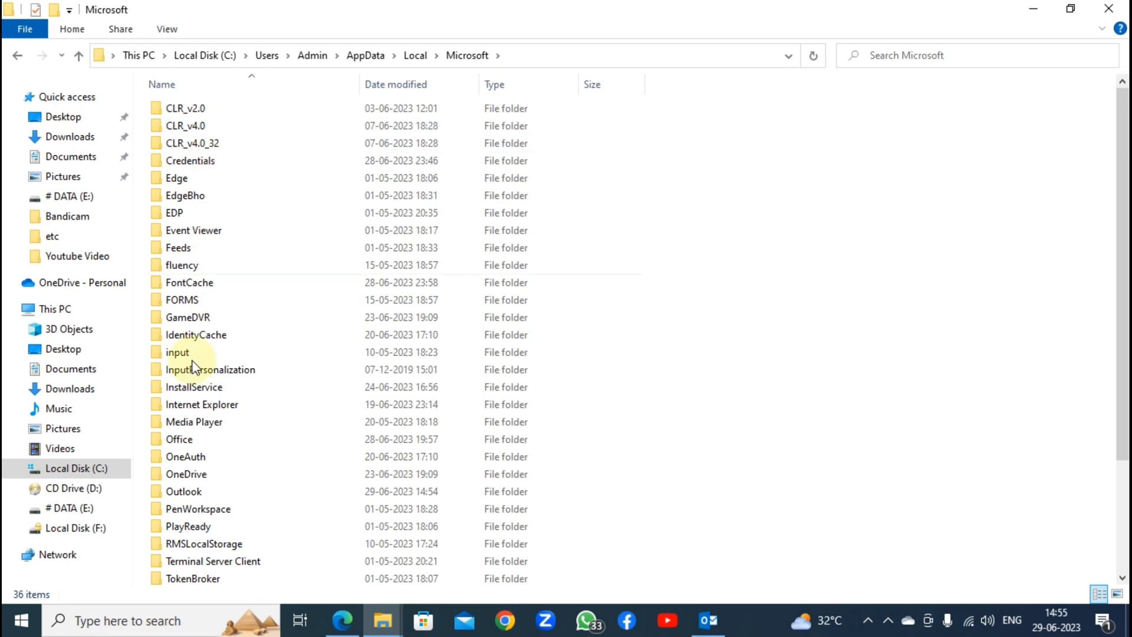
pyautogui.click(194, 492)
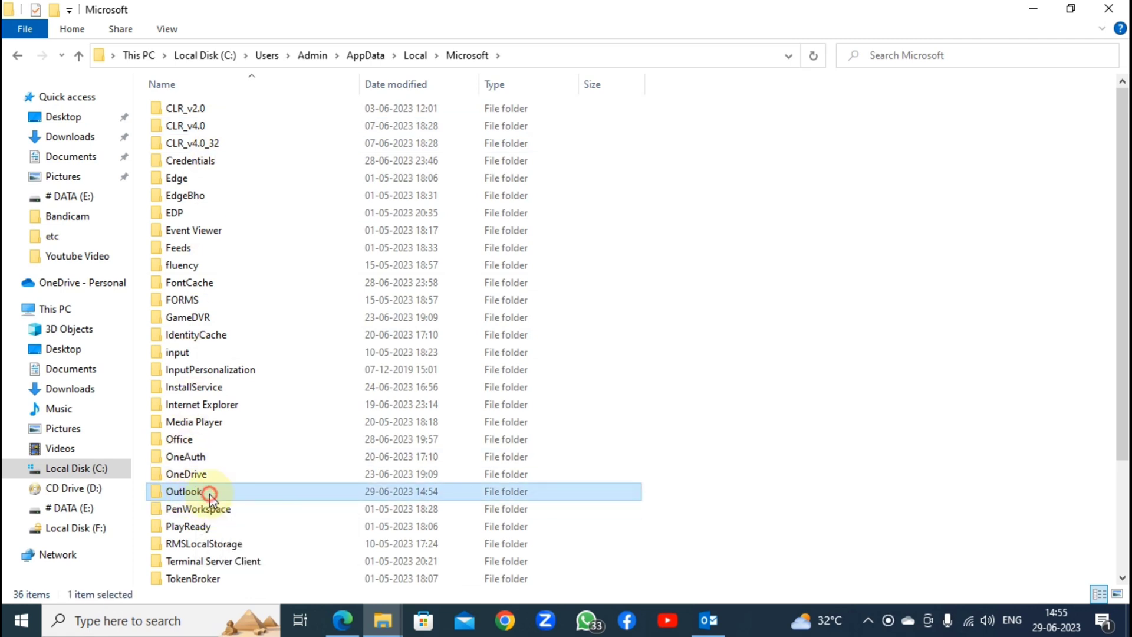
pyautogui.doubleClick(210, 493)
# Check the file type in the properties of the account's Outlook Data File, and close the properties
pyautogui.click(235, 146)
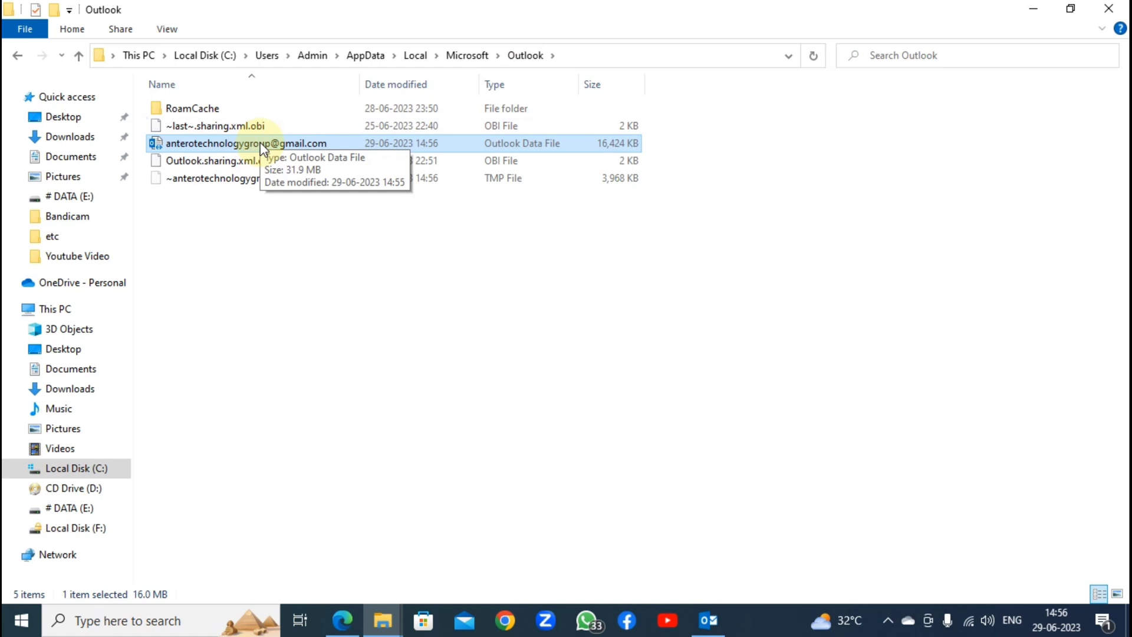
pyautogui.rightClick(330, 145)
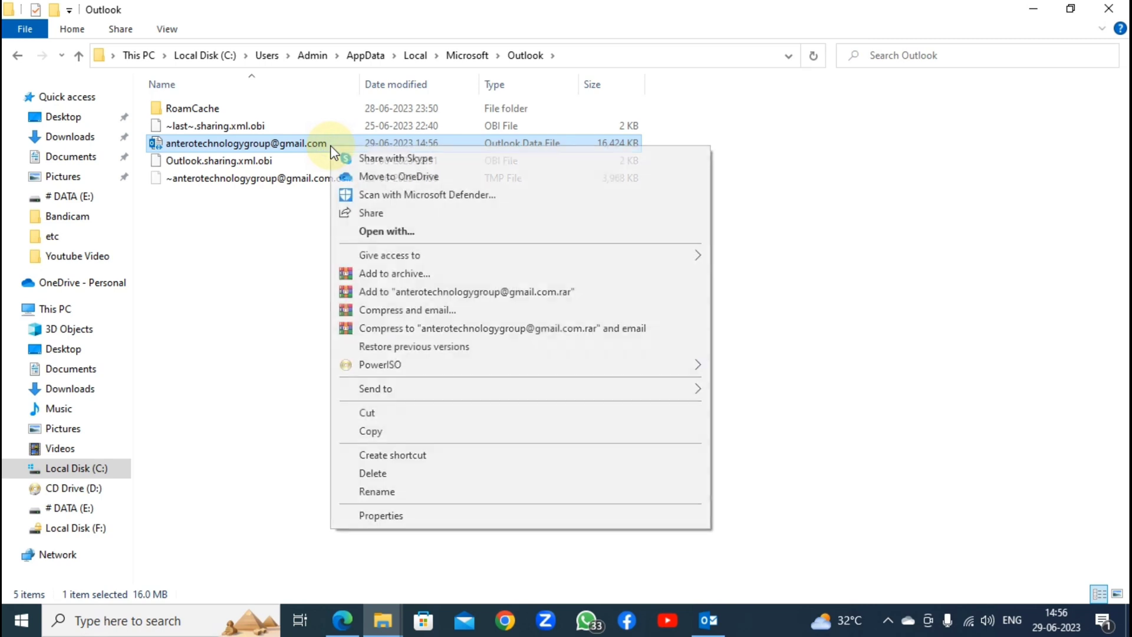
pyautogui.click(409, 514)
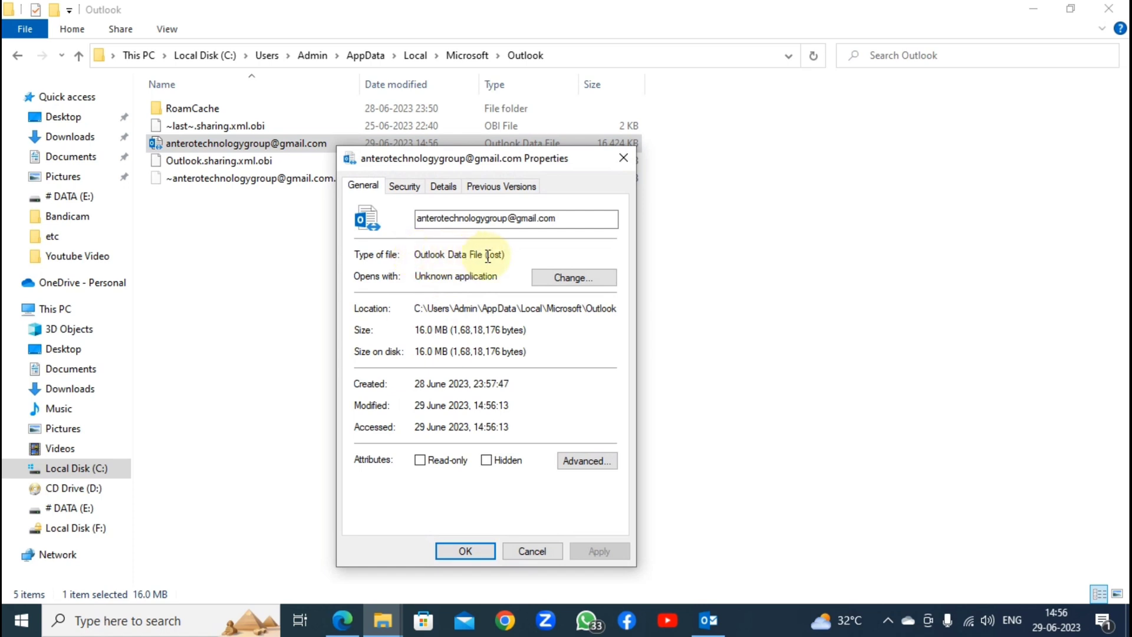
pyautogui.moveTo(485, 256); pyautogui.dragTo(507, 256)
pyautogui.click(519, 254)
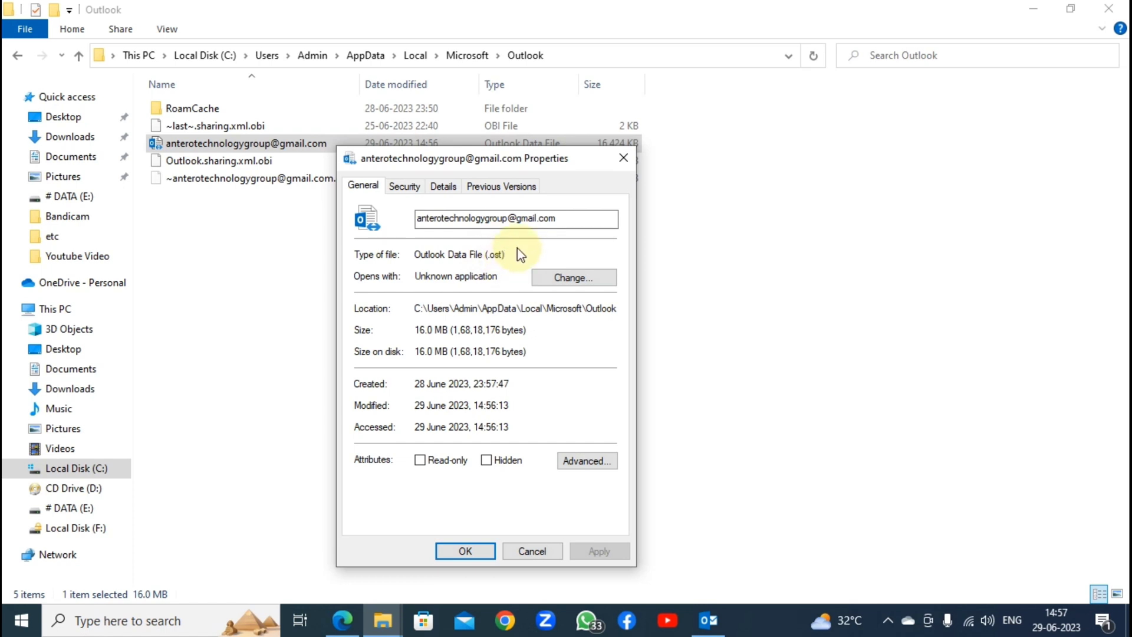
pyautogui.click(625, 158)
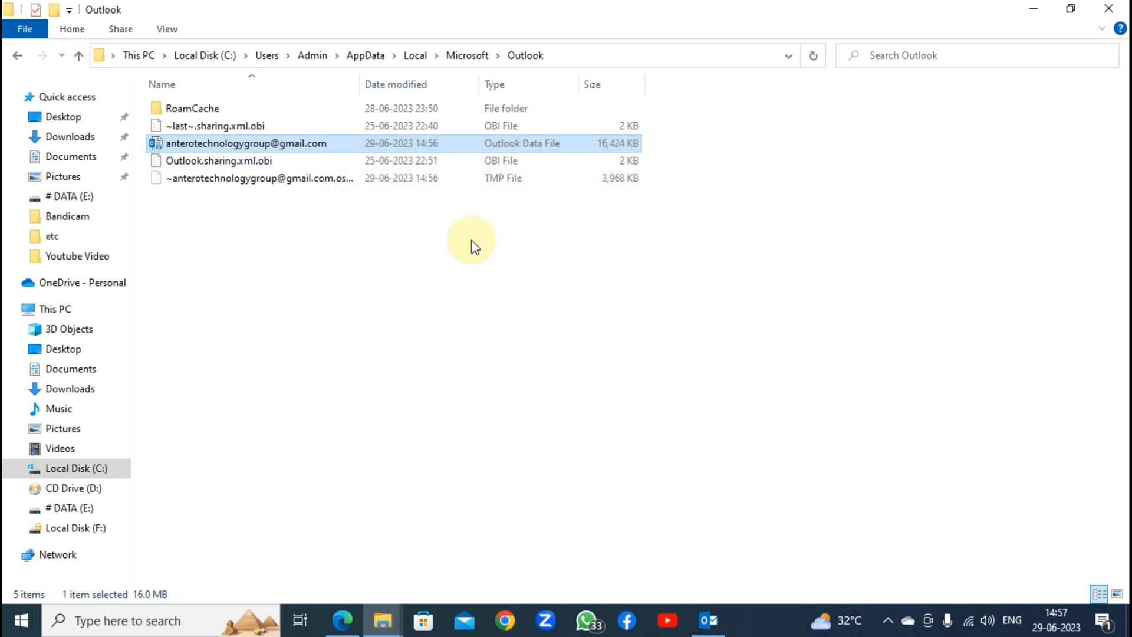
pyautogui.click(404, 273)
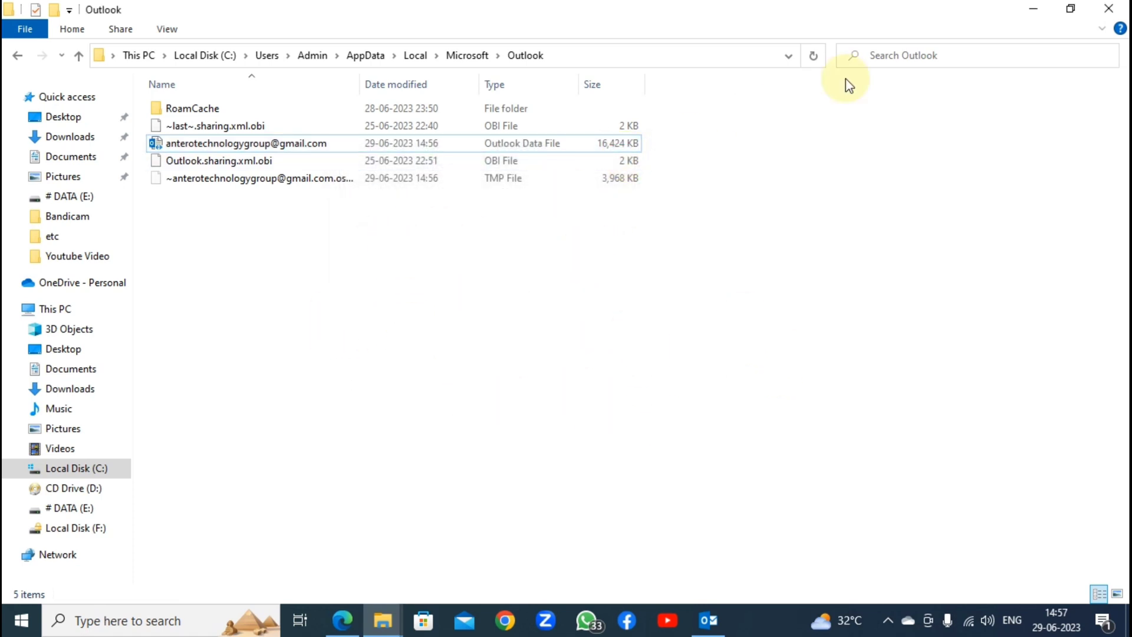
# Switch to Outlook and display the data files list in Account Settings
pyautogui.click(1036, 9)
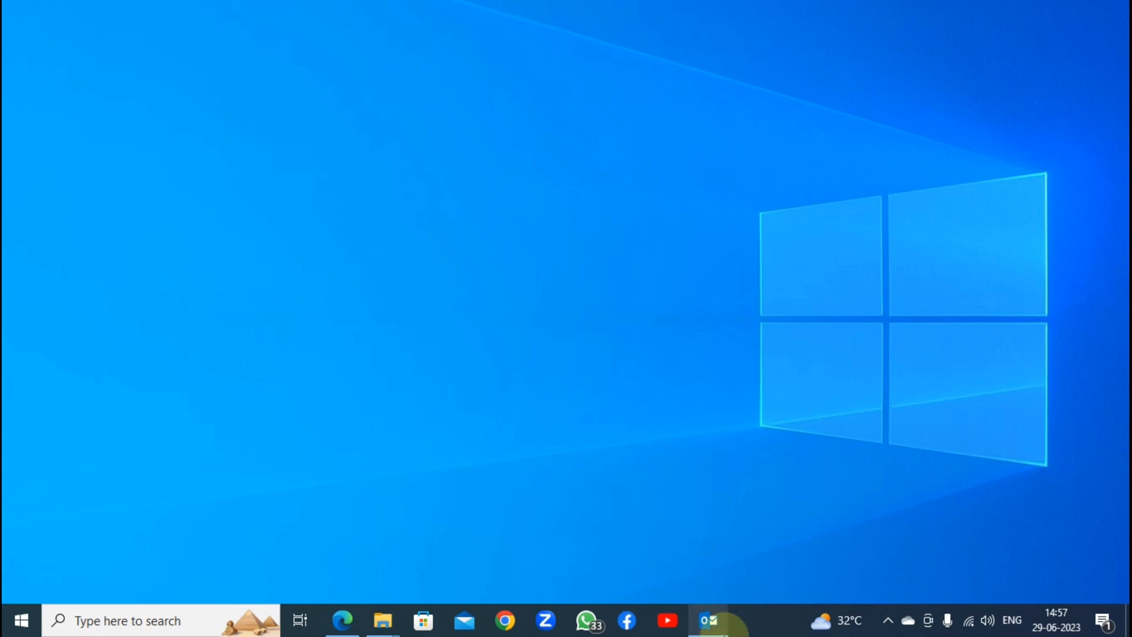
pyautogui.click(708, 617)
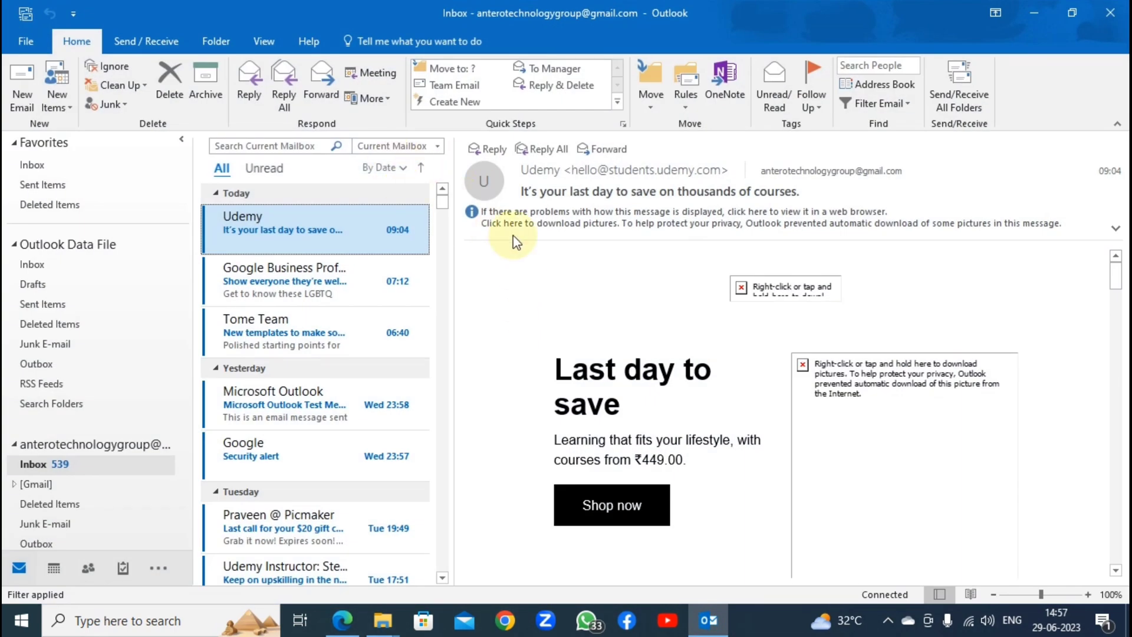
pyautogui.click(23, 42)
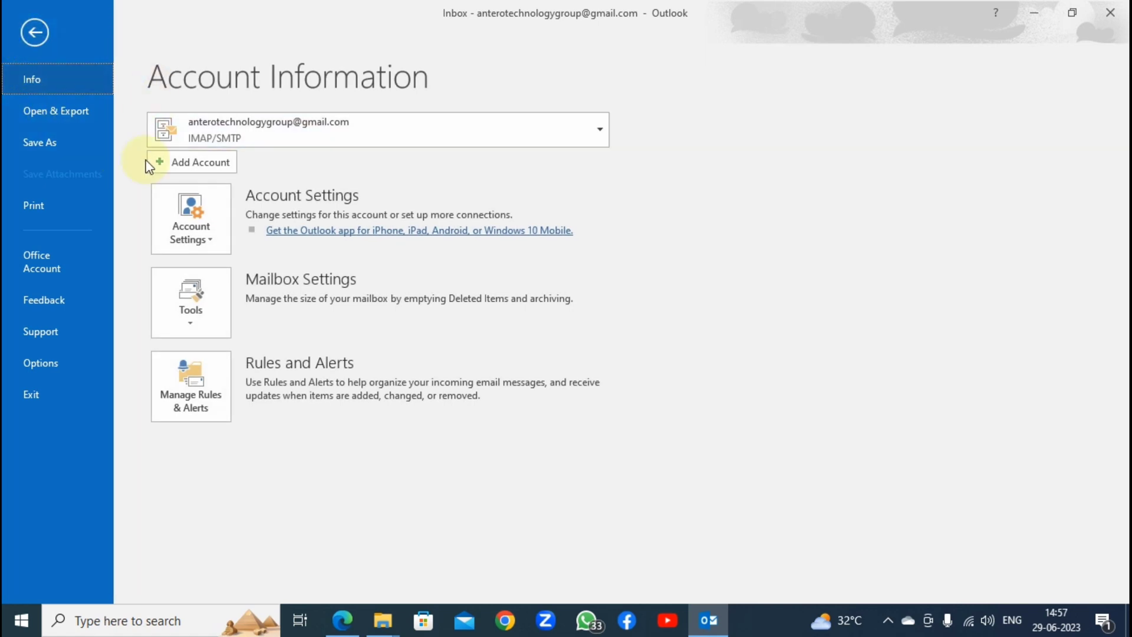
pyautogui.click(208, 232)
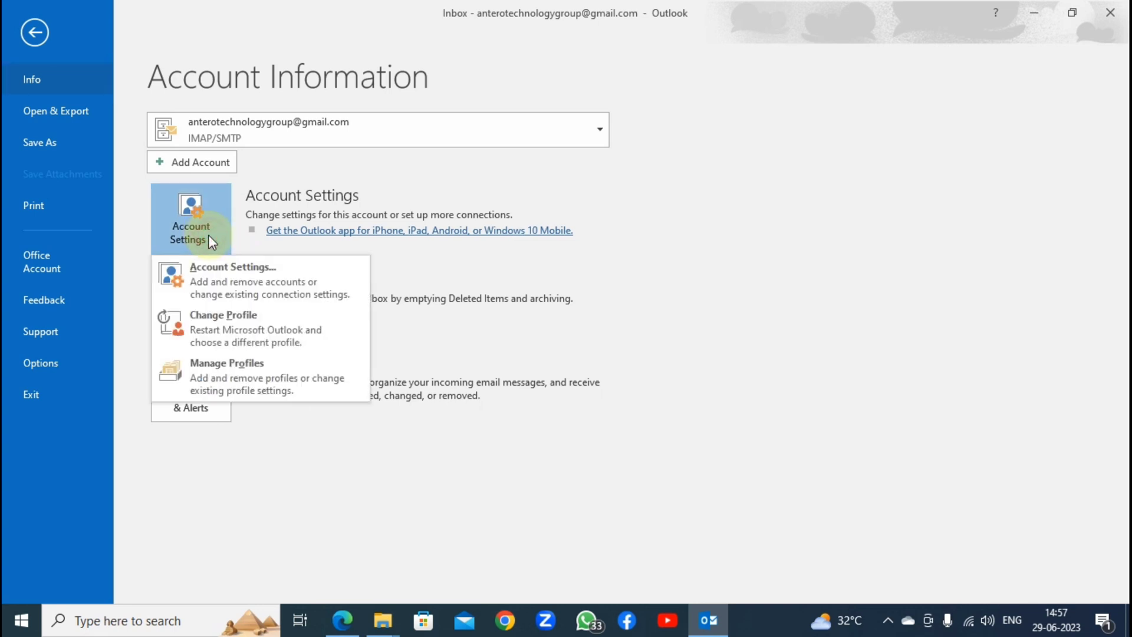
pyautogui.click(259, 275)
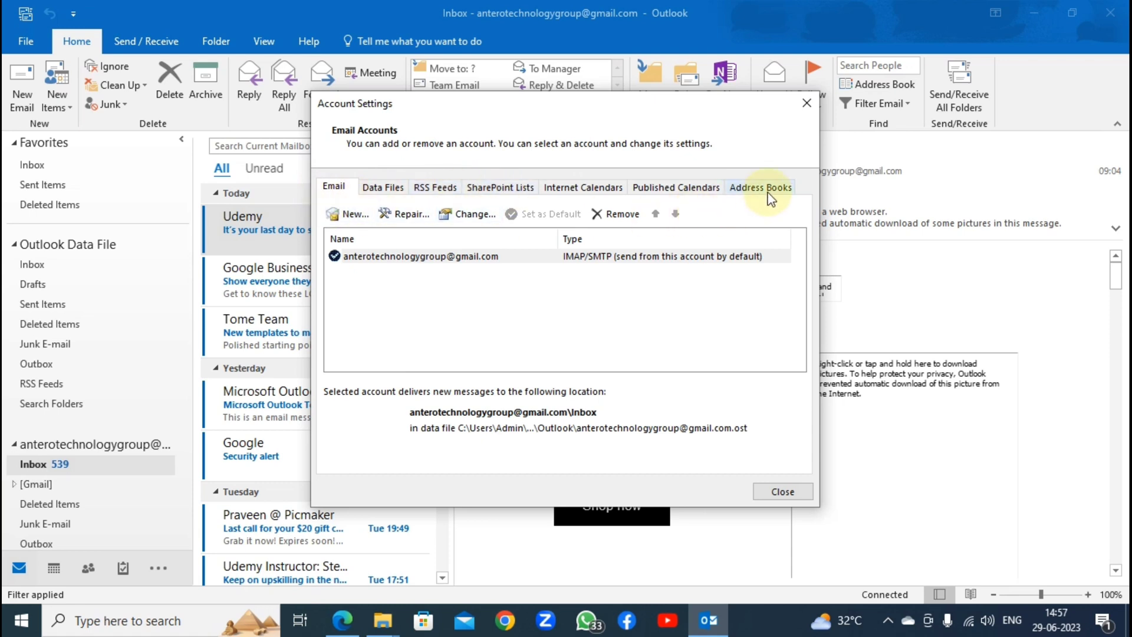
pyautogui.click(384, 189)
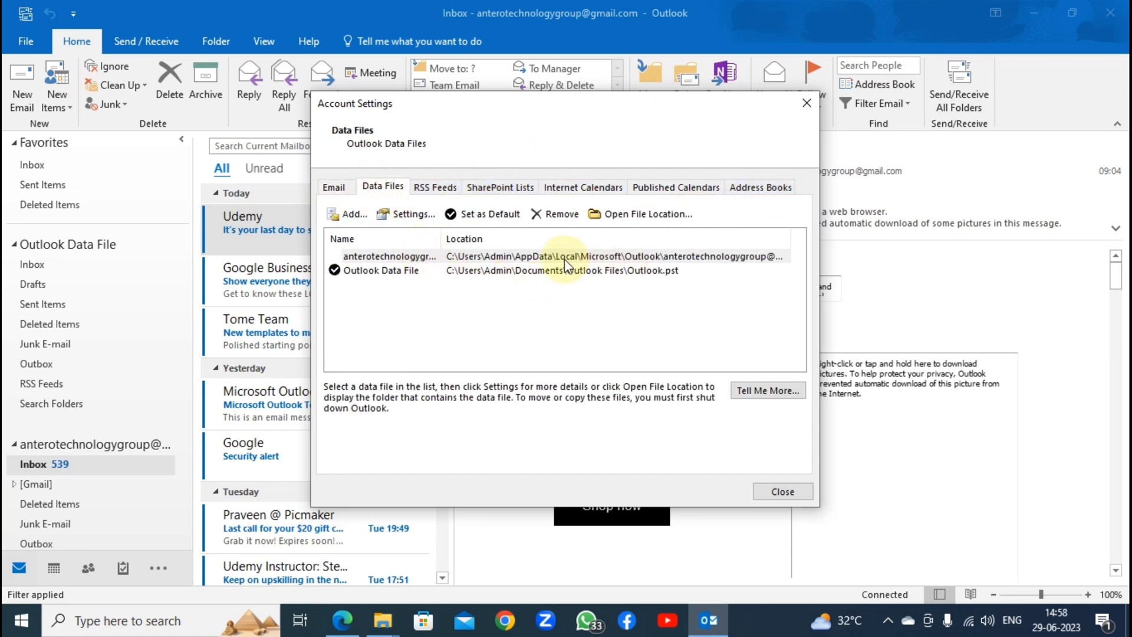
# Open the file location of the Gmail account's OST data file, select the file in its folder, and close the folder window
pyautogui.click(551, 256)
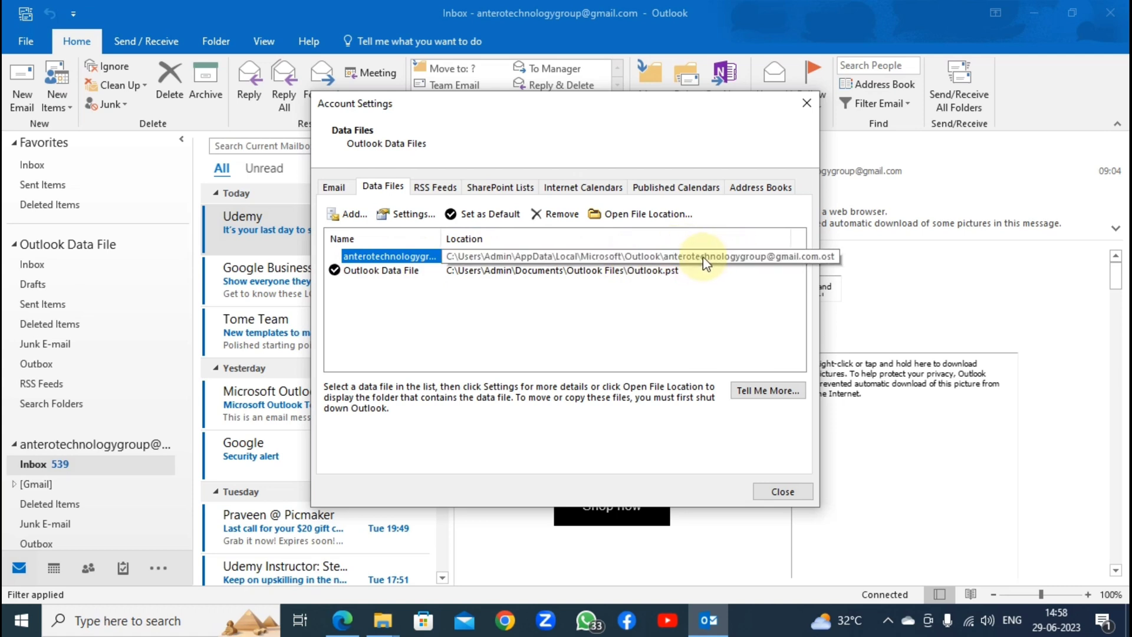
pyautogui.click(658, 215)
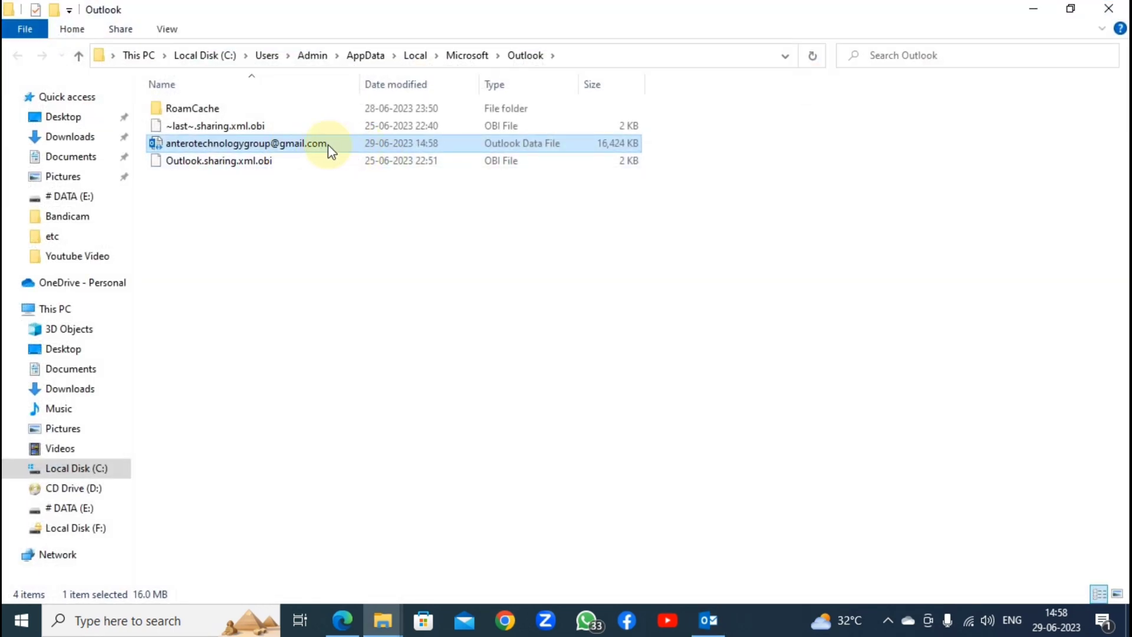
pyautogui.click(298, 146)
pyautogui.click(295, 220)
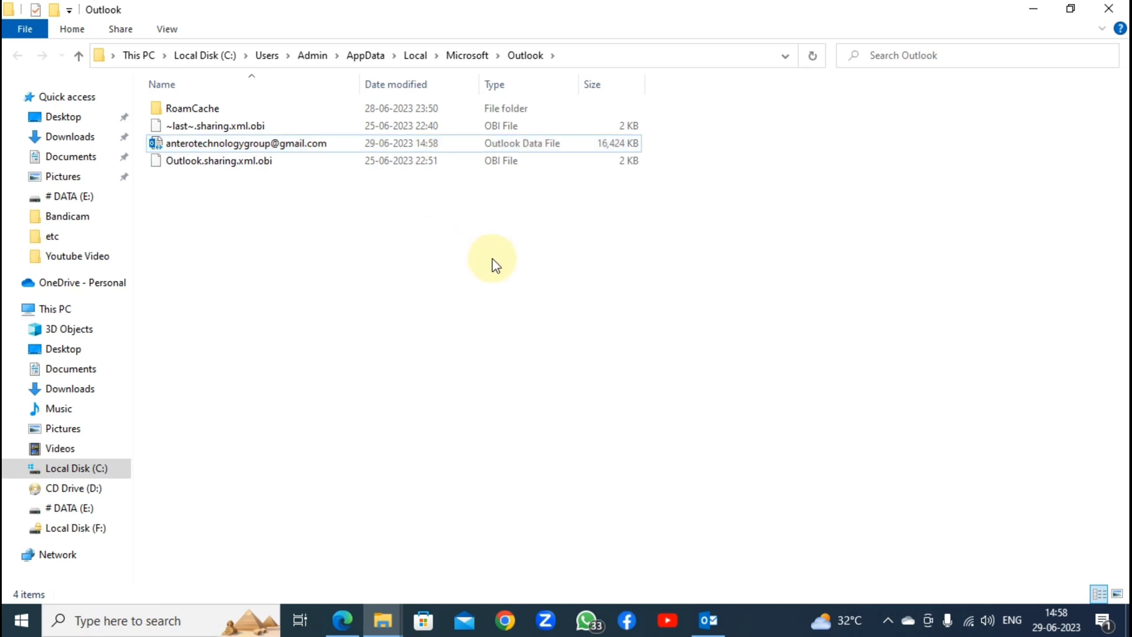
pyautogui.click(1111, 13)
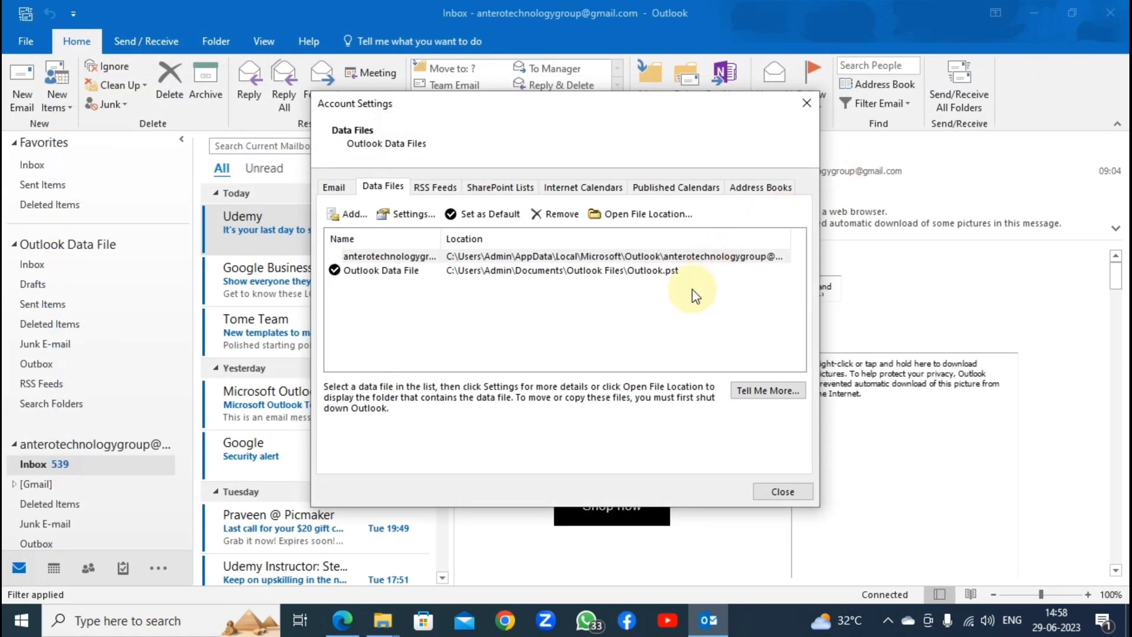
# Close Account Settings and exit Outlook
pyautogui.click(806, 105)
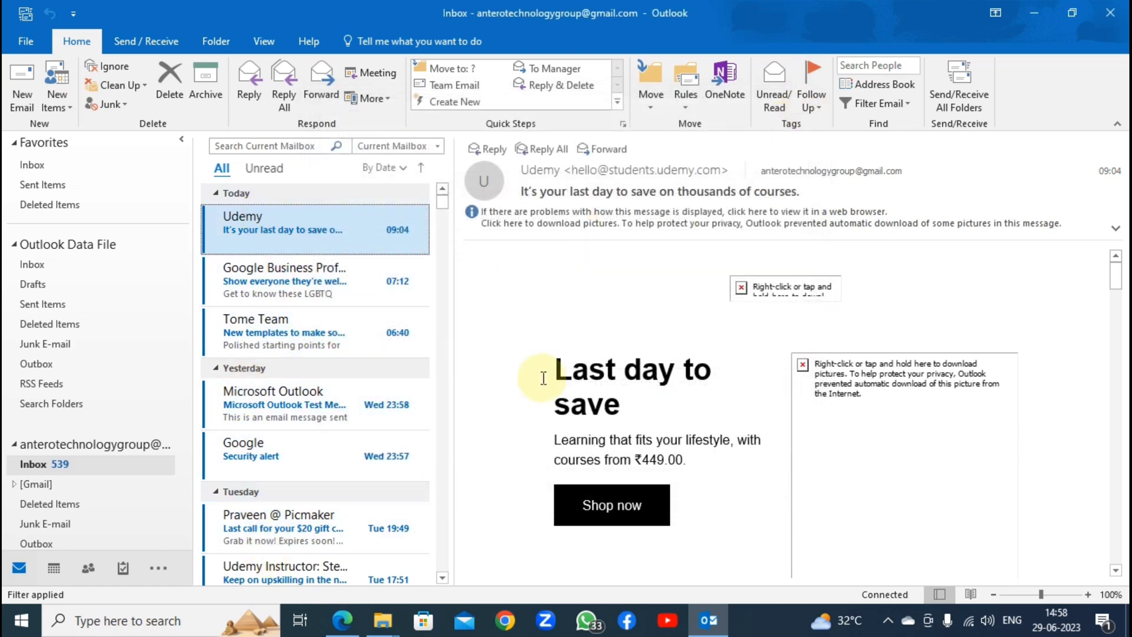
pyautogui.scroll(-1, 542, 376)
pyautogui.scroll(1, 540, 375)
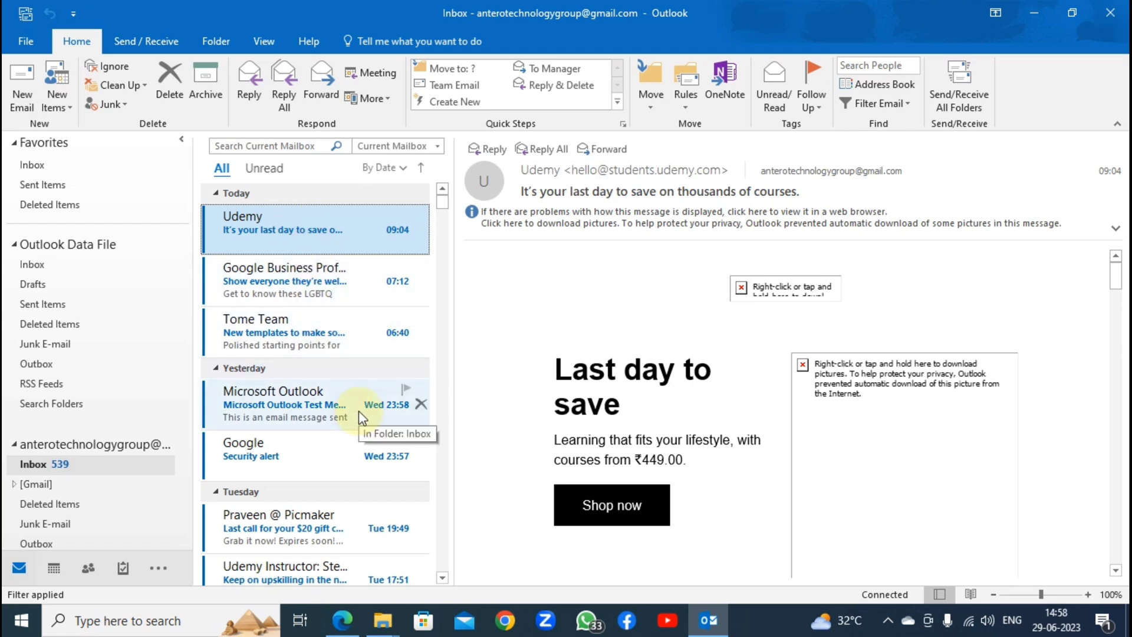
pyautogui.click(1123, 14)
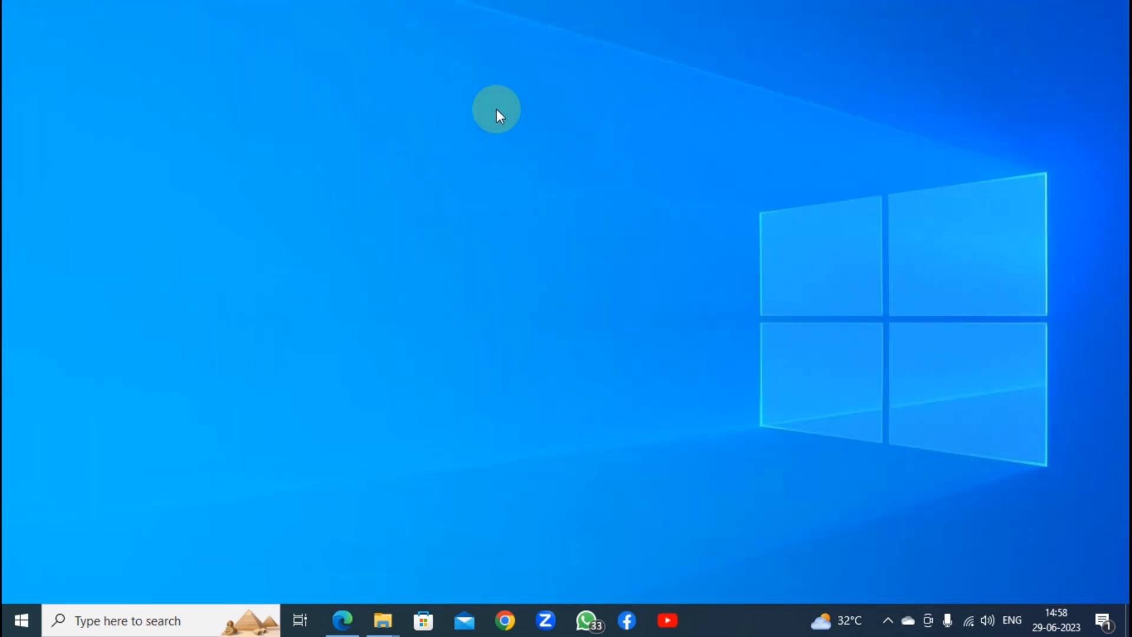